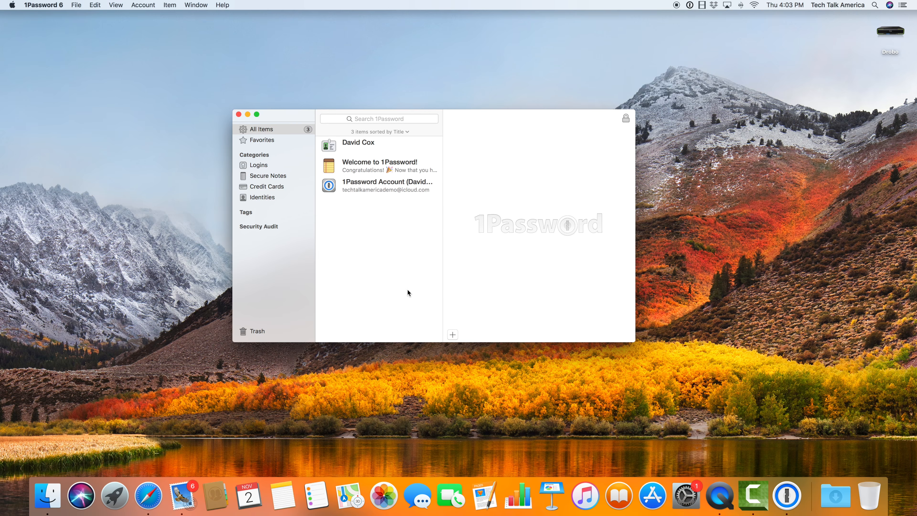
Create a new Login item with the default title, review its credential, website, custom and notes fields without filling them, and save it.
left_click(451, 334)
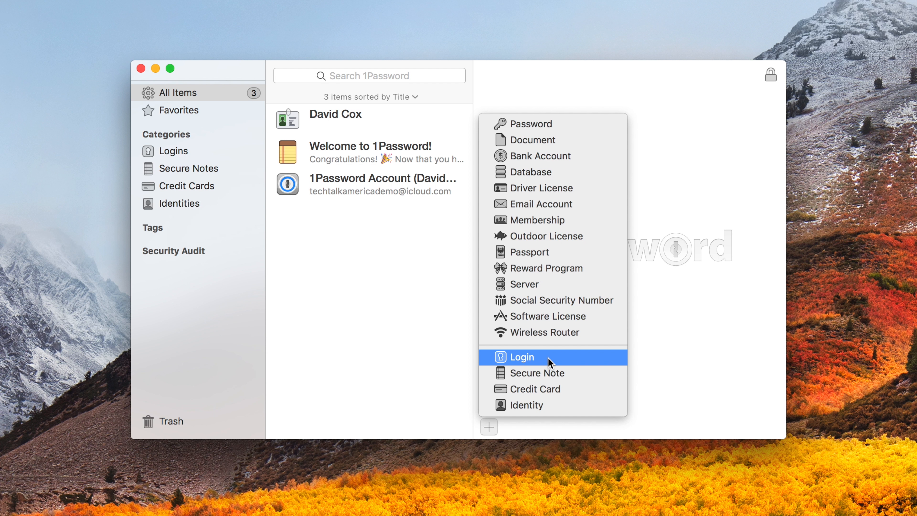
left_click(540, 357)
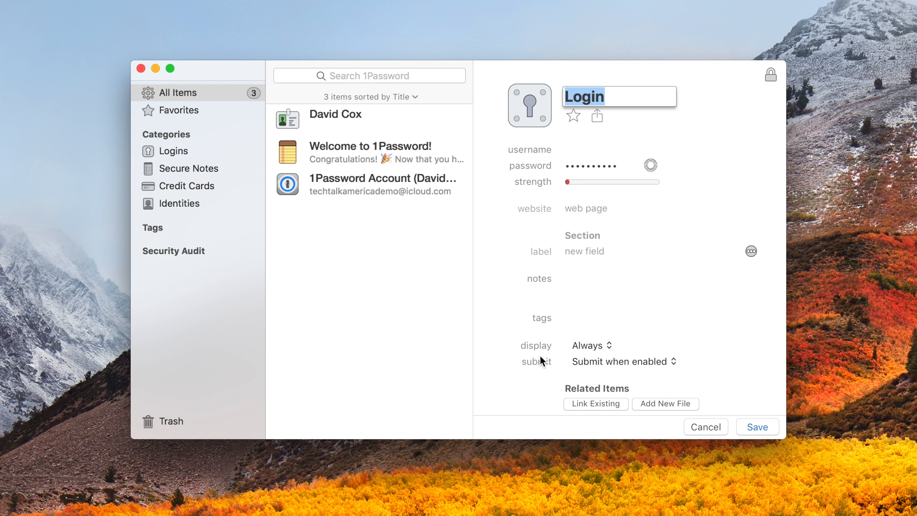
left_click(574, 148)
left_click(572, 165)
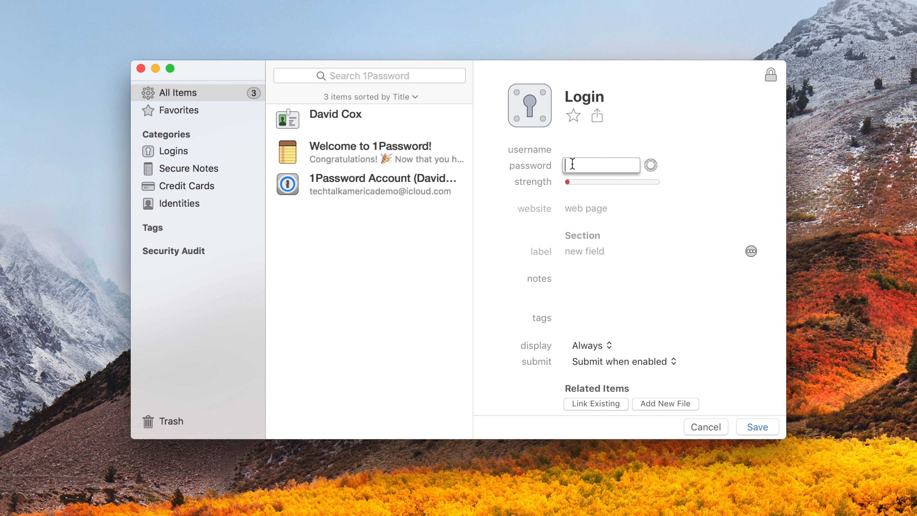
left_click(571, 149)
left_click(571, 171)
left_click(572, 209)
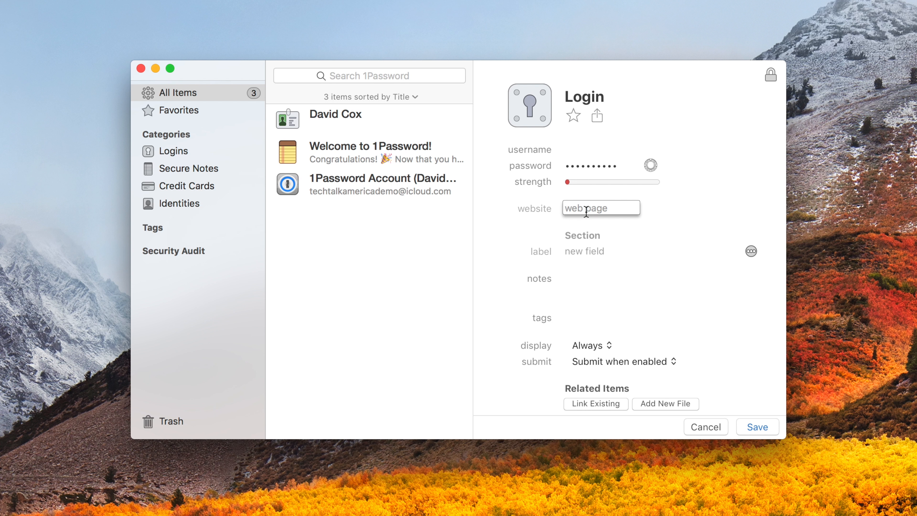
left_click(577, 250)
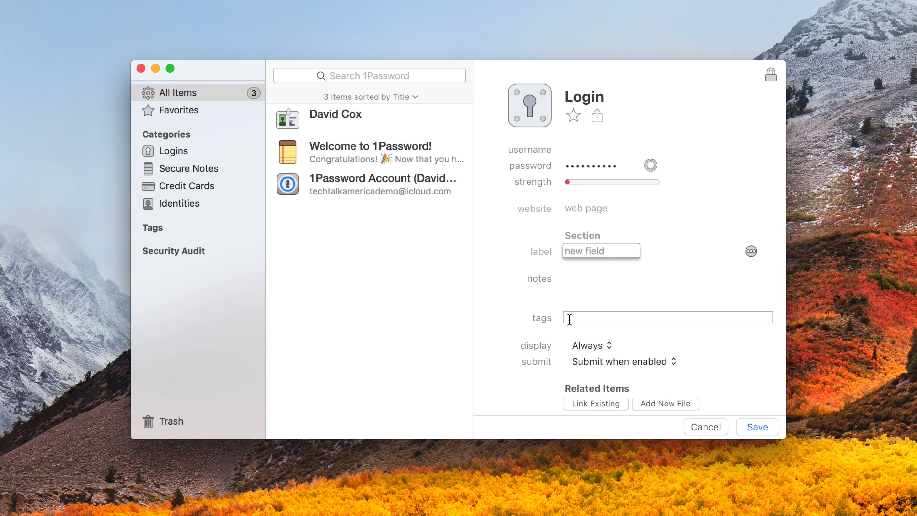
left_click(569, 297)
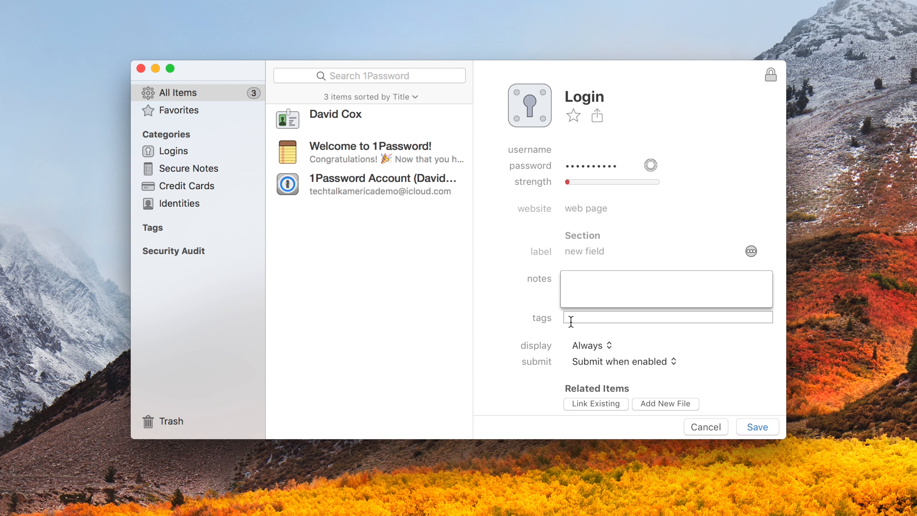
left_click(757, 428)
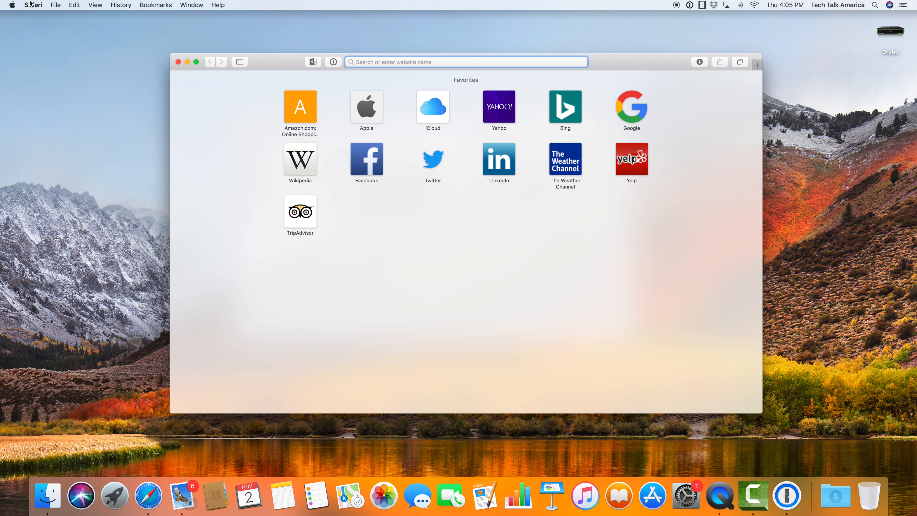
Switch to 1Password, open its browser-extension installation page, view the downloaded 1Password.safariextz file, and close the browser window.
left_click(787, 496)
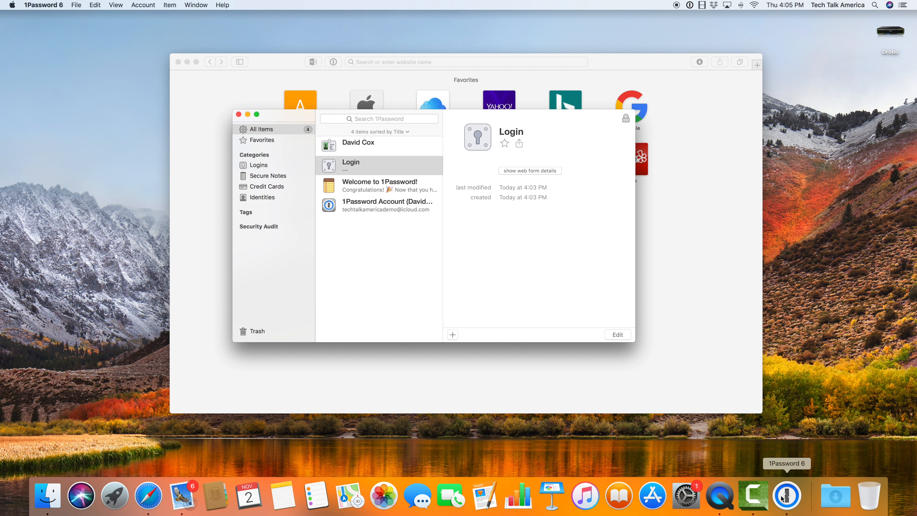
left_click(417, 247)
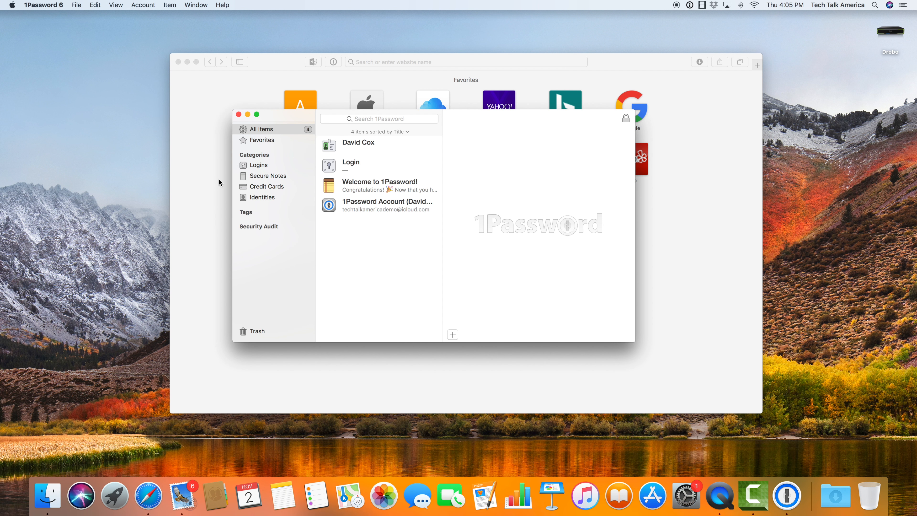
left_click(50, 4)
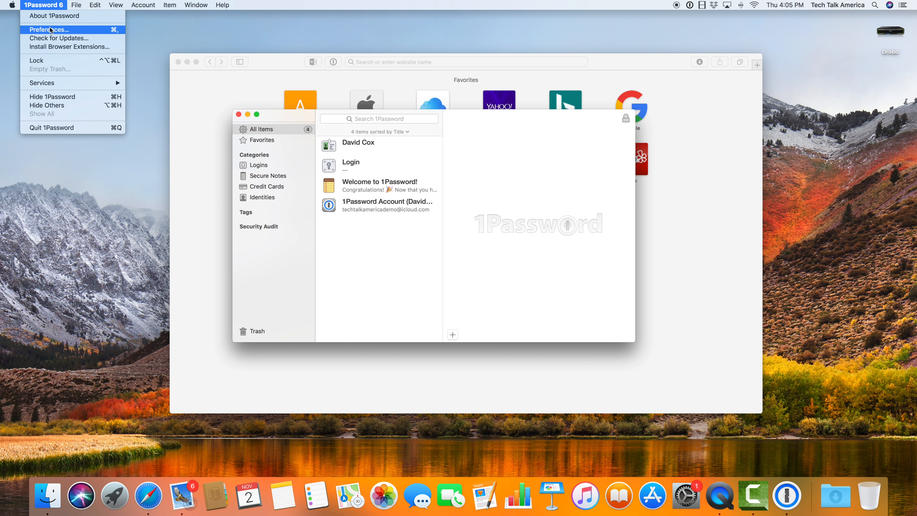
left_click(54, 47)
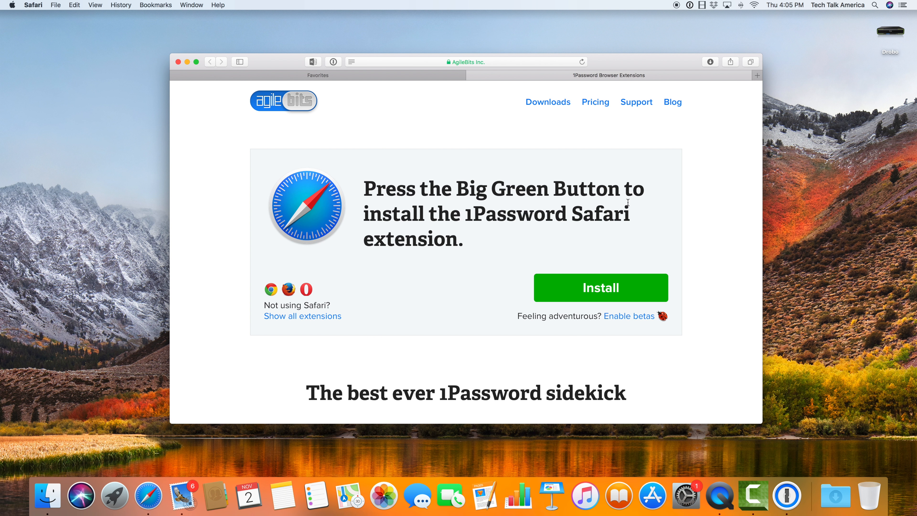
left_click(709, 62)
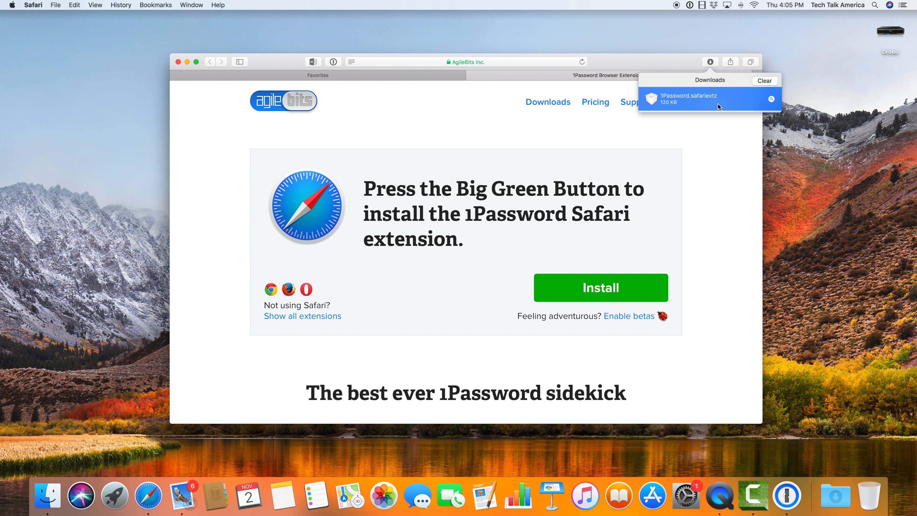
left_click(631, 232)
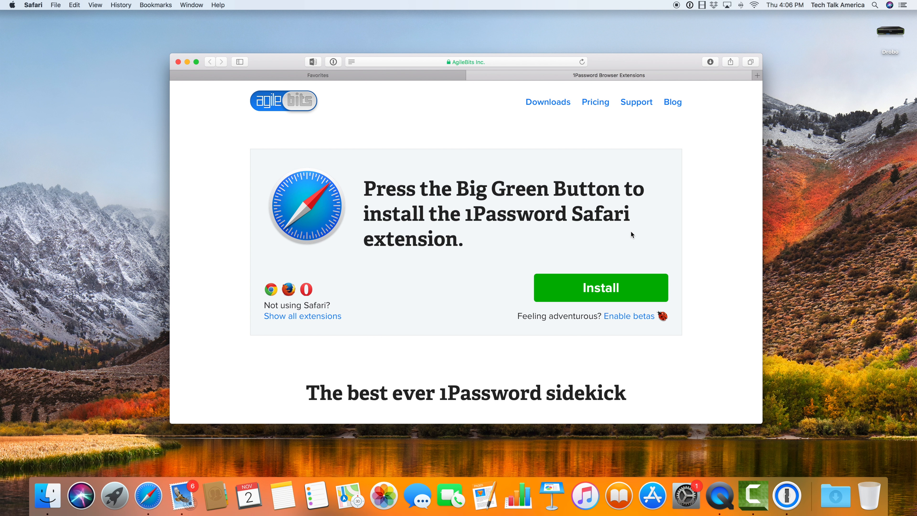
left_click(178, 62)
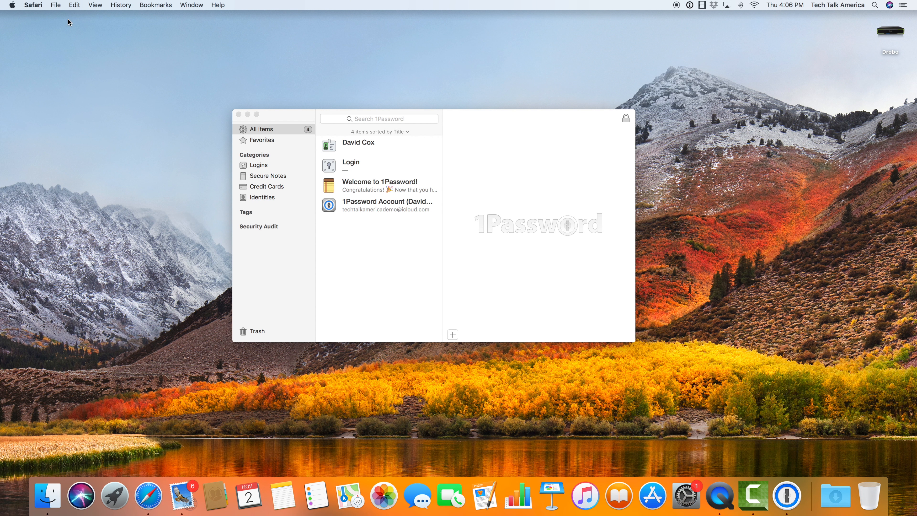
Return to the 1Password main window and open the application preferences.
left_click(413, 252)
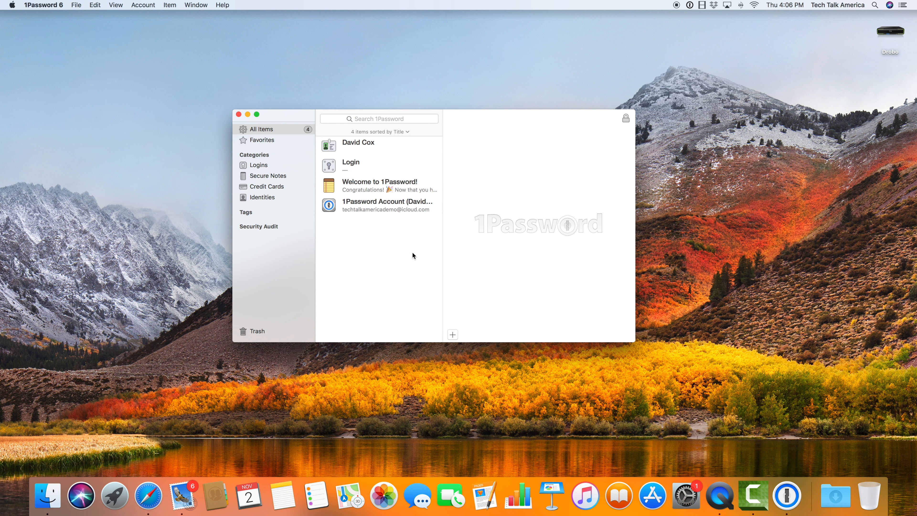
left_click(53, 4)
left_click(56, 29)
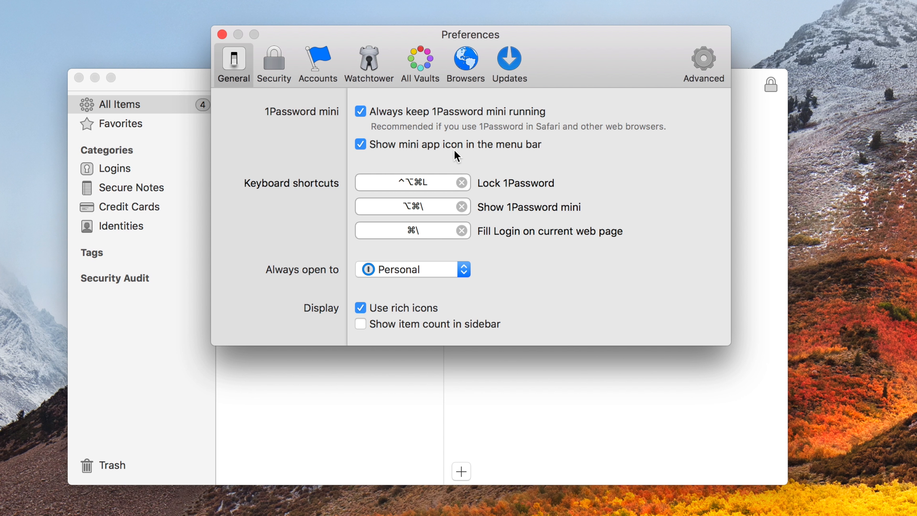
Turn the mini app icon in the menu bar off and back on to demonstrate the setting.
left_click(442, 142)
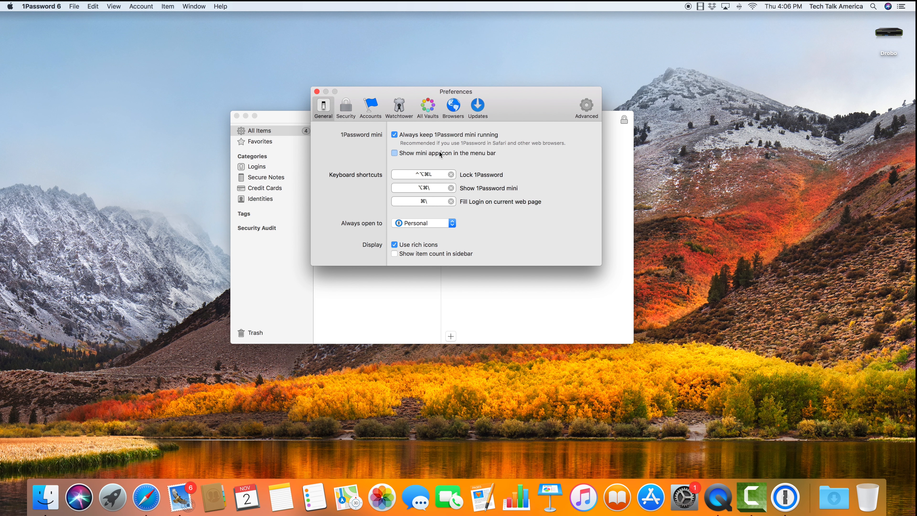
left_click(440, 153)
left_click(439, 153)
left_click(440, 153)
left_click(674, 7)
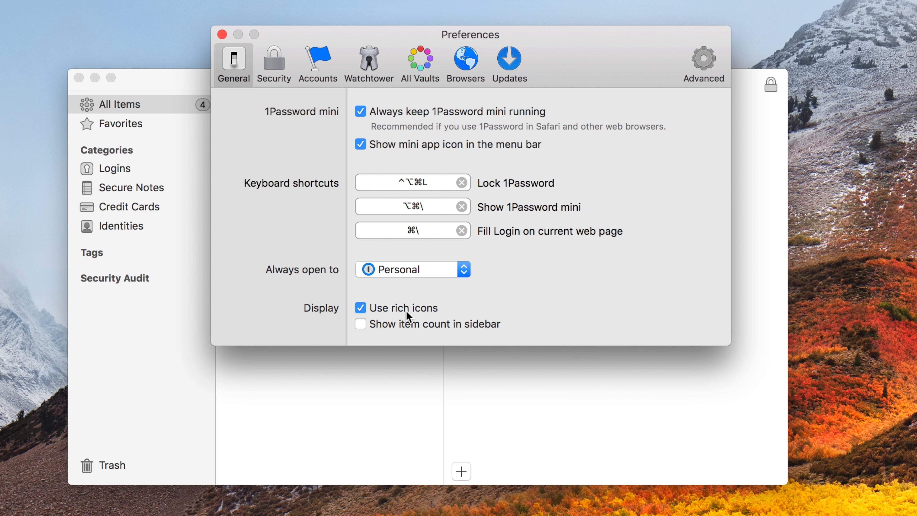
Review the Security, Watchtower, All Vaults, Browsers and Updates preferences, and close the preferences window.
left_click(275, 71)
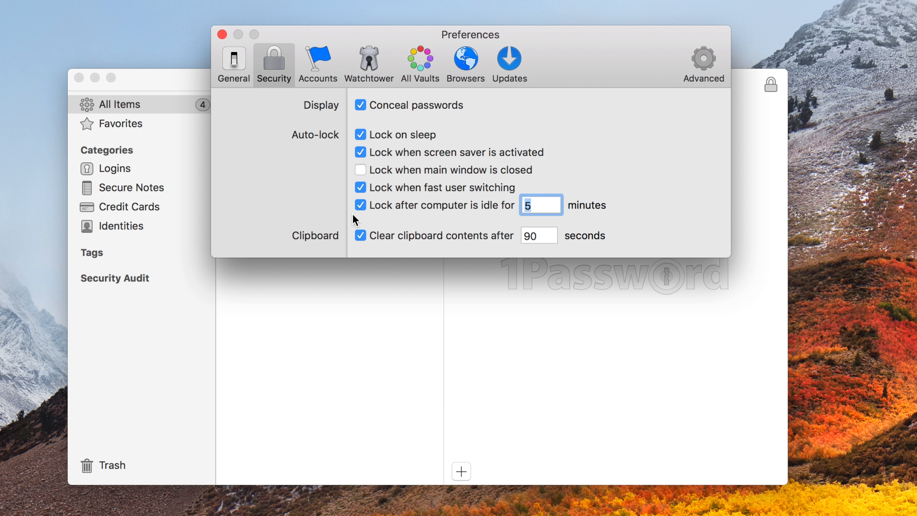
left_click(368, 63)
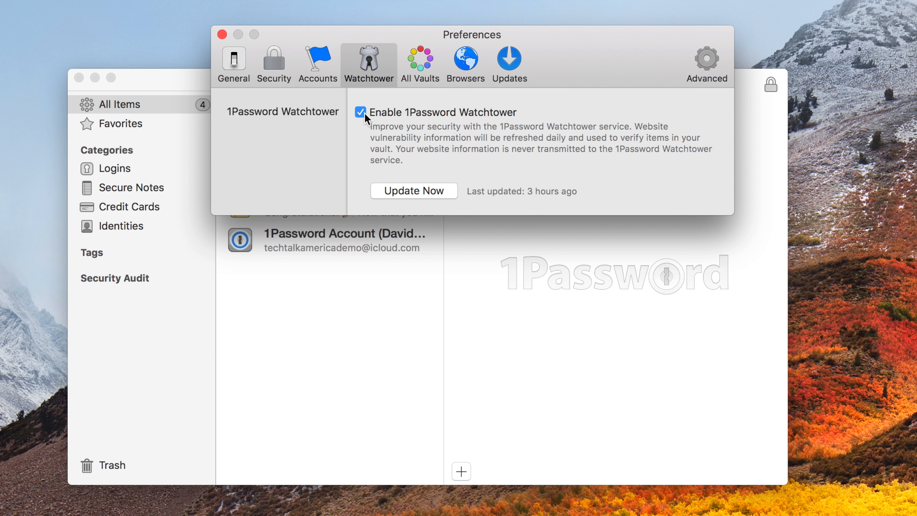
left_click(412, 83)
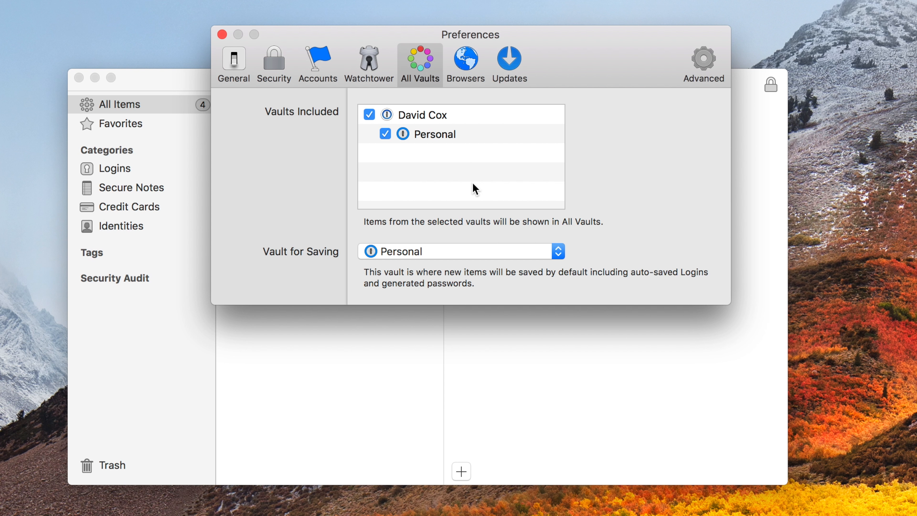
left_click(449, 80)
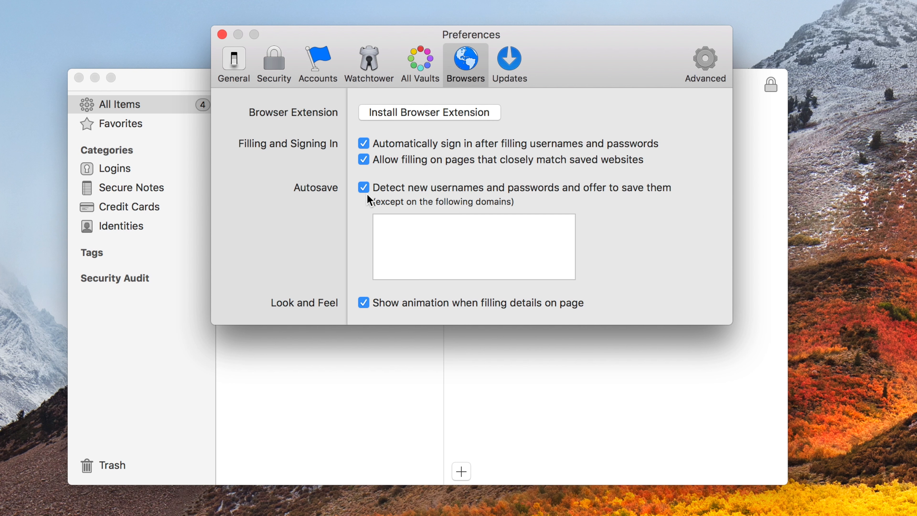
left_click(498, 72)
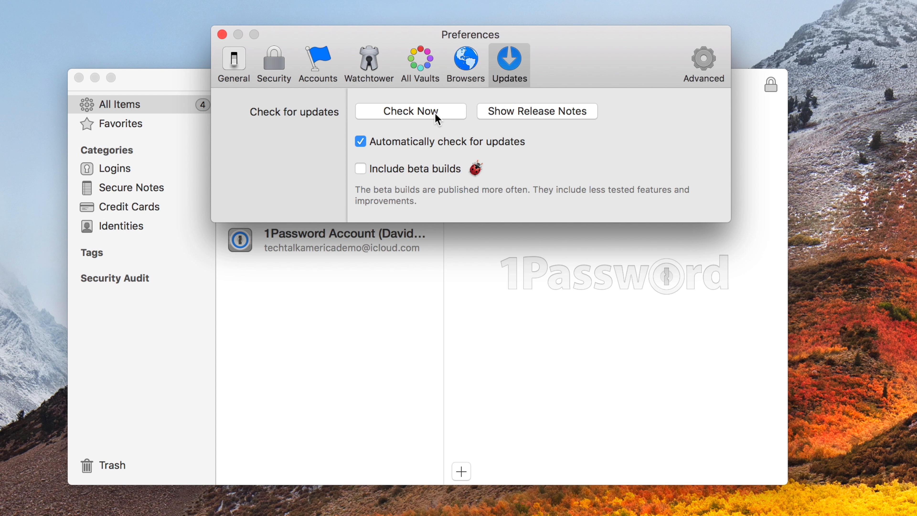
key("super+w")
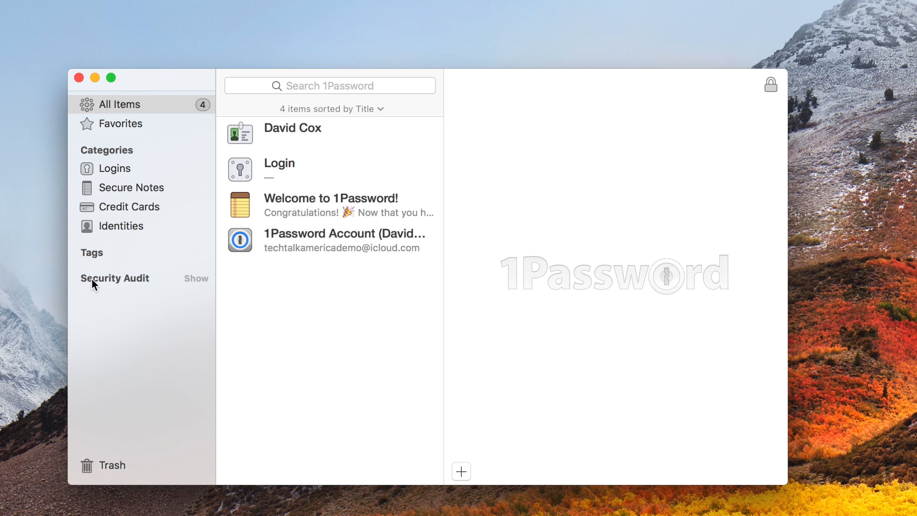
Expand the Security Audit section to show its audit categories.
left_click(196, 279)
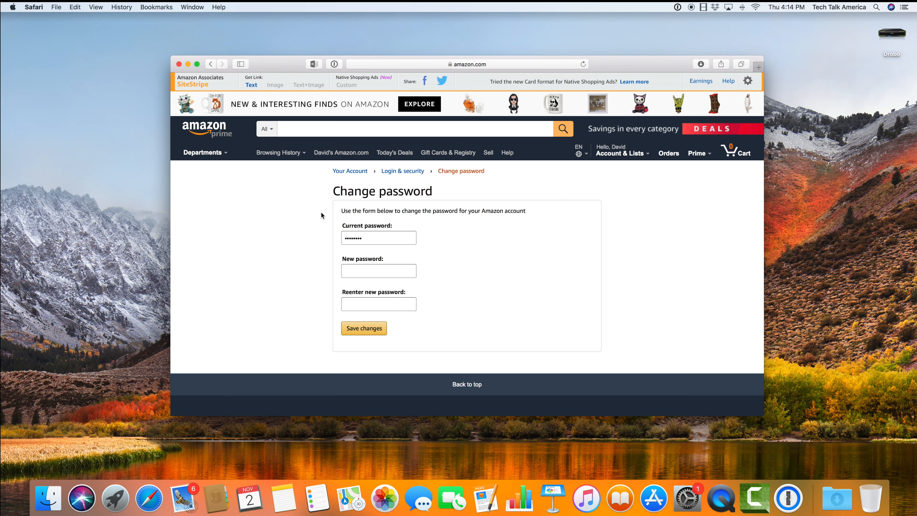
Open 1Password's Password Generator from Amazon's new-password field, set the digits to 8, and reduce the number of symbols.
right_click(367, 268)
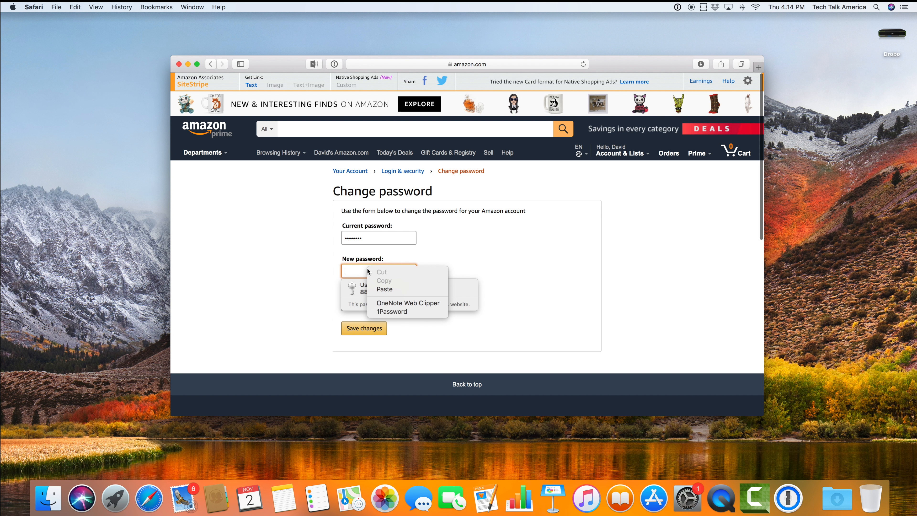
left_click(379, 312)
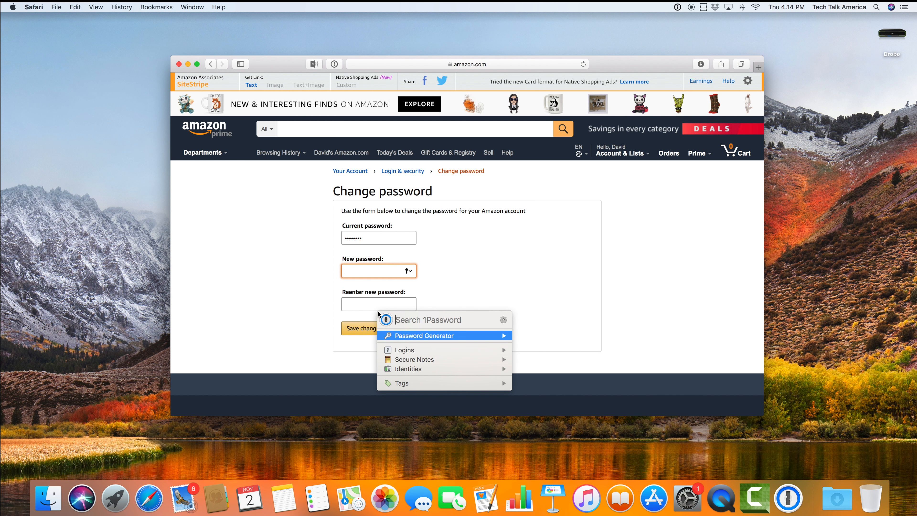
mouse_move(395, 340)
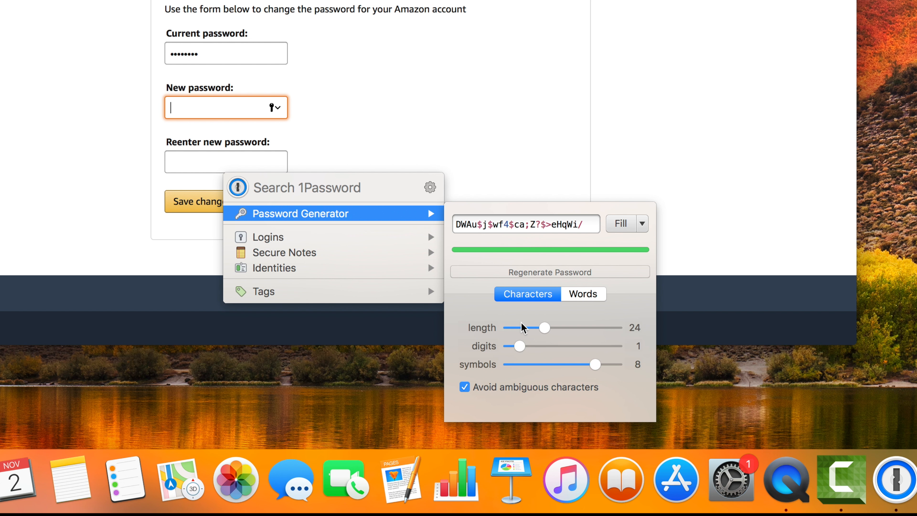
left_click_drag(520, 346, 596, 356)
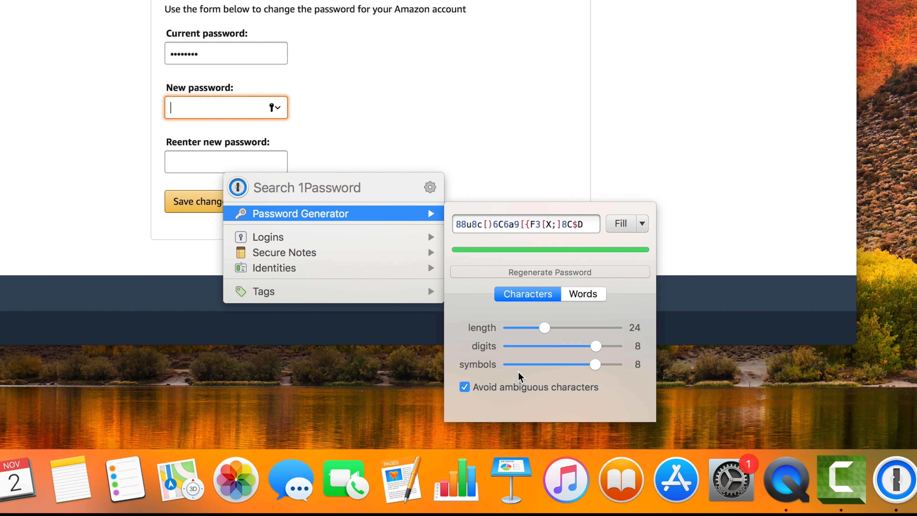
left_click_drag(595, 364, 569, 375)
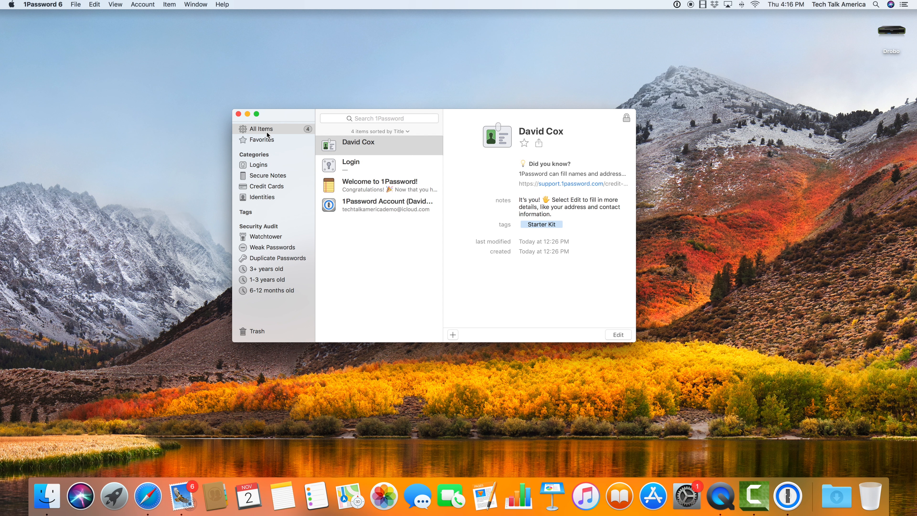
left_click(75, 4)
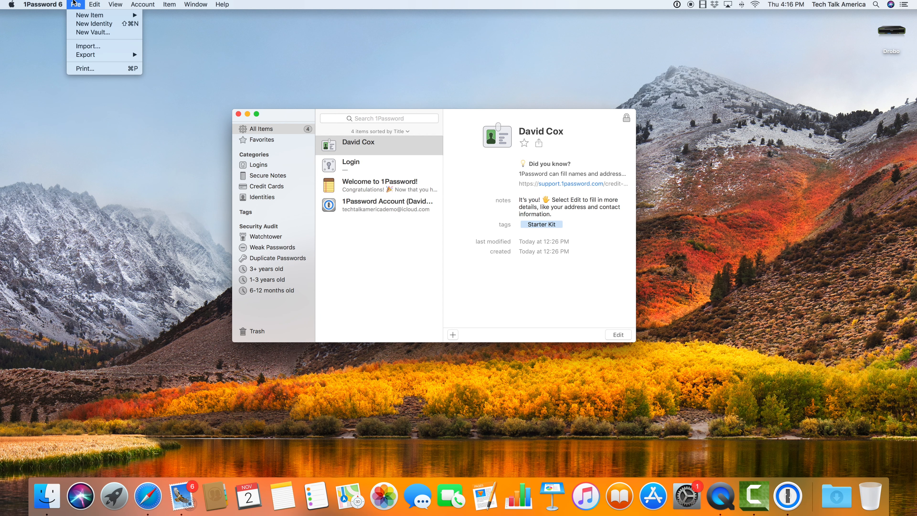
left_click(93, 68)
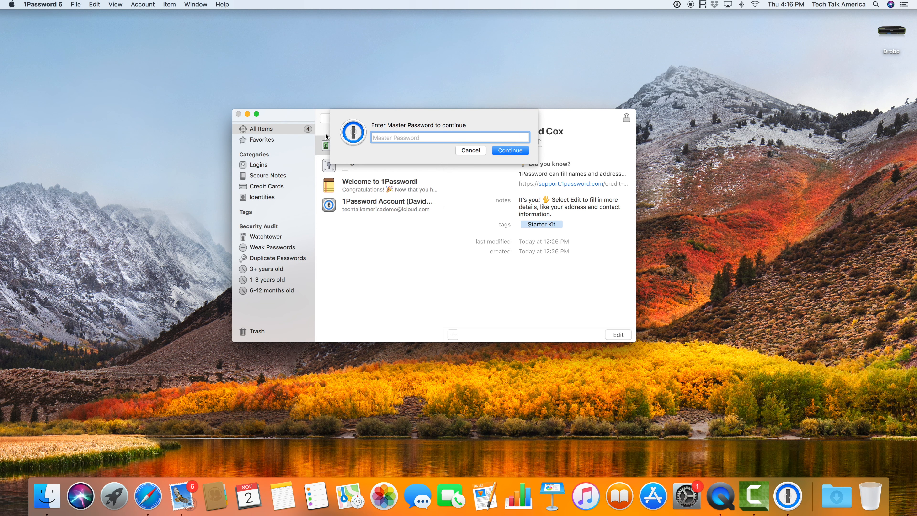
left_click(471, 150)
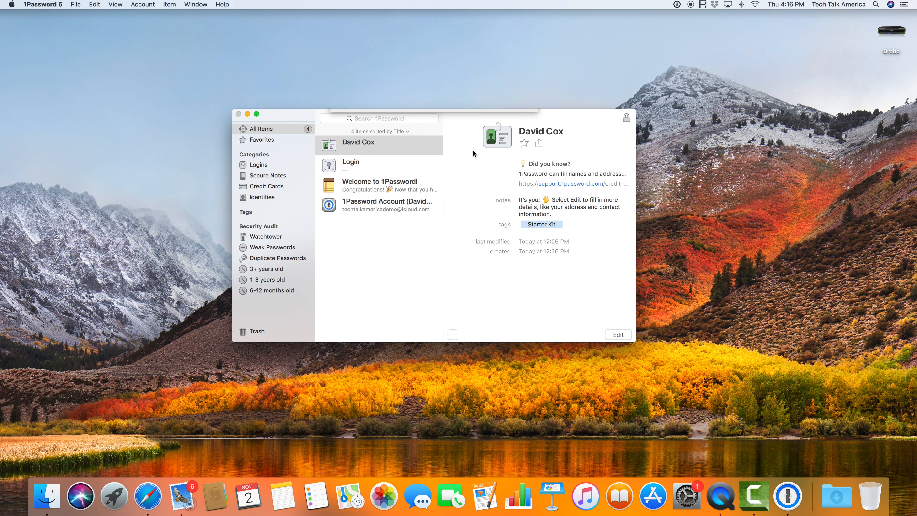